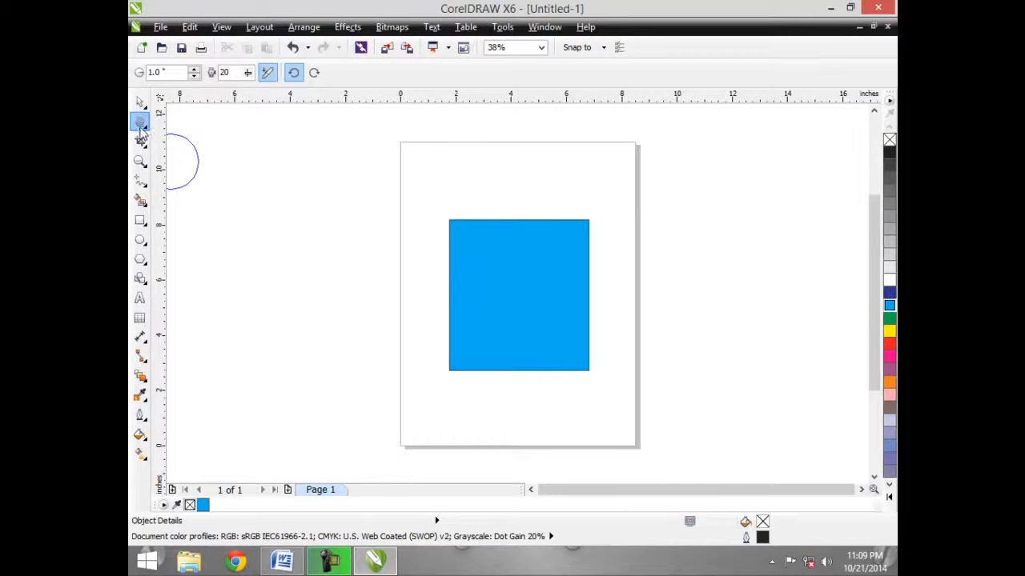
Select the blue rectangle with the Twirl tool, ready for reshaping.
{"action": "left_click", "coordinate": [141, 126]}
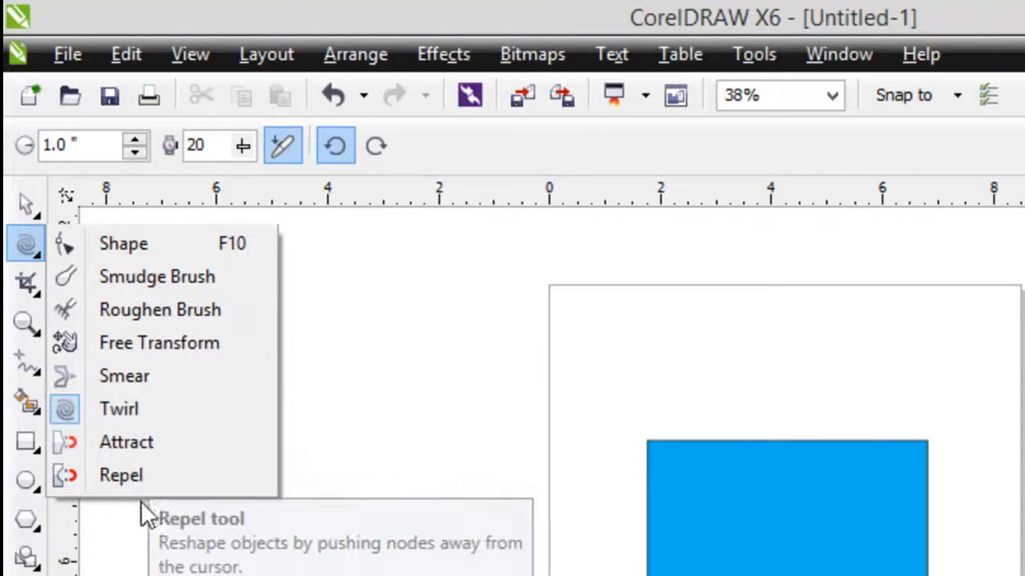
{"action": "left_click", "coordinate": [432, 573]}
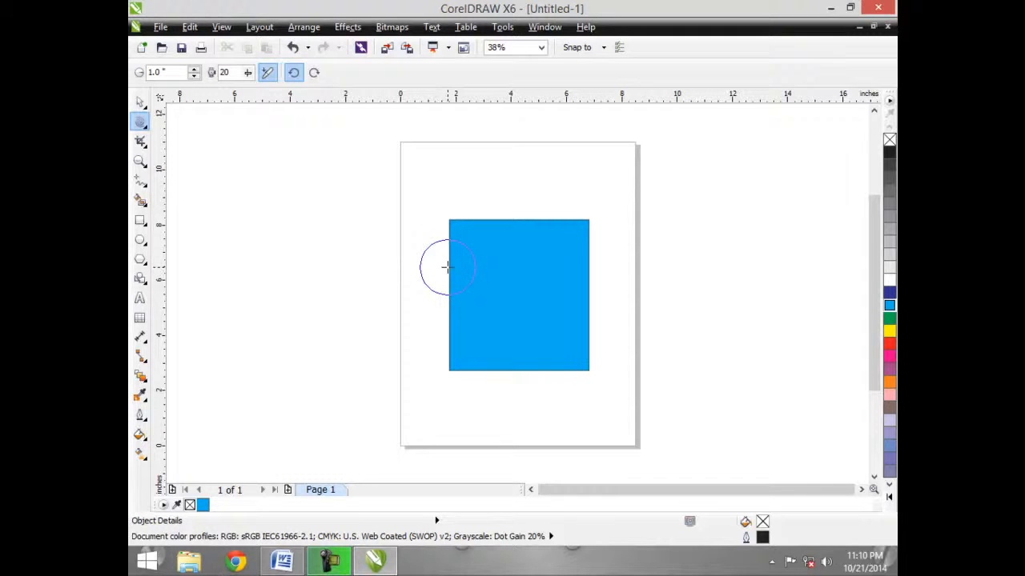
{"action": "left_click", "coordinate": [481, 268]}
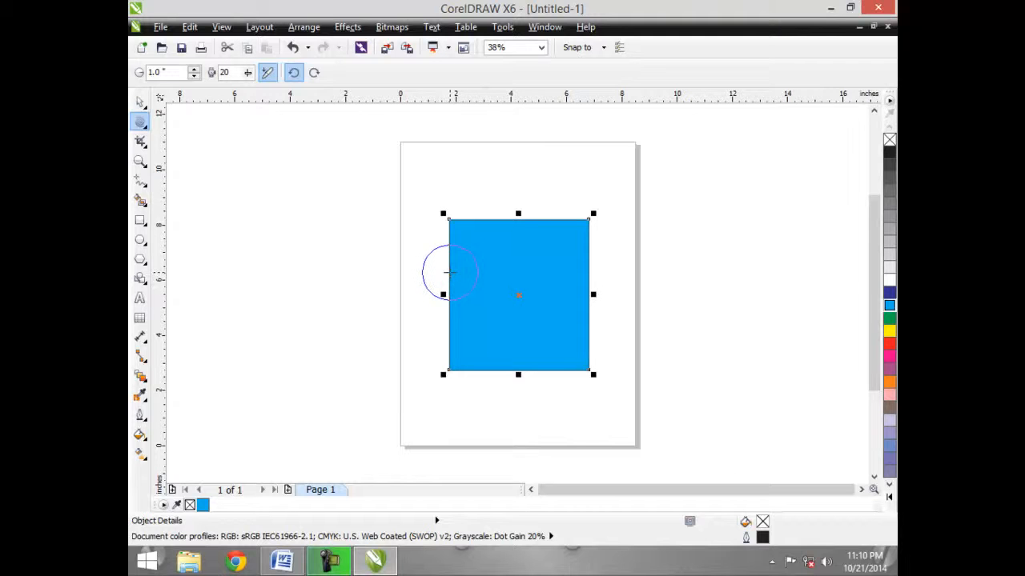
Twirl two counterclockwise spirals into the rectangle's left edge and three along its bottom edge, using a 1-inch nib radius and rate 20.
{"action": "left_click", "coordinate": [449, 272]}
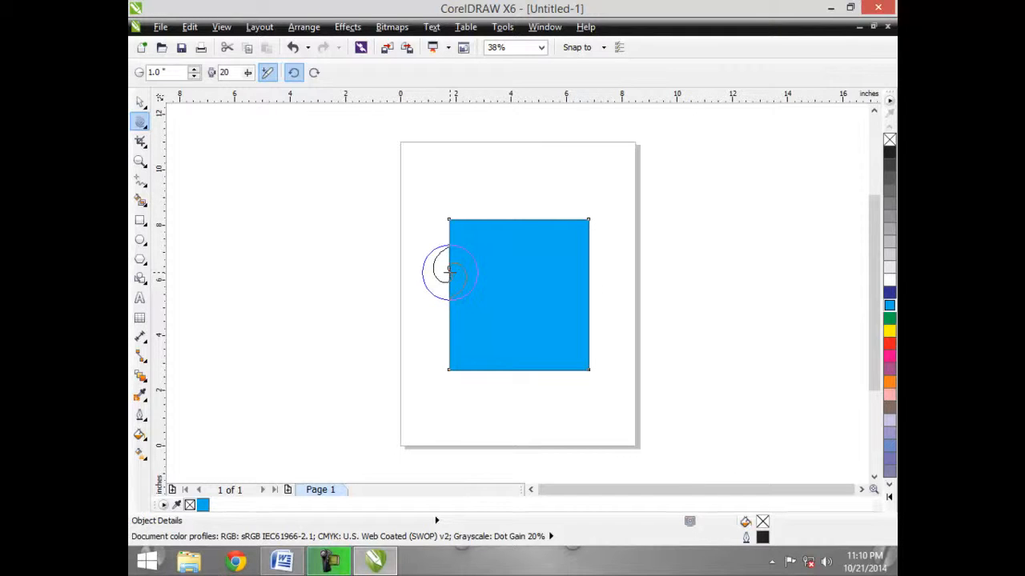
{"action": "left_click_drag", "start_coordinate": [449, 272], "coordinate": [449, 272]}
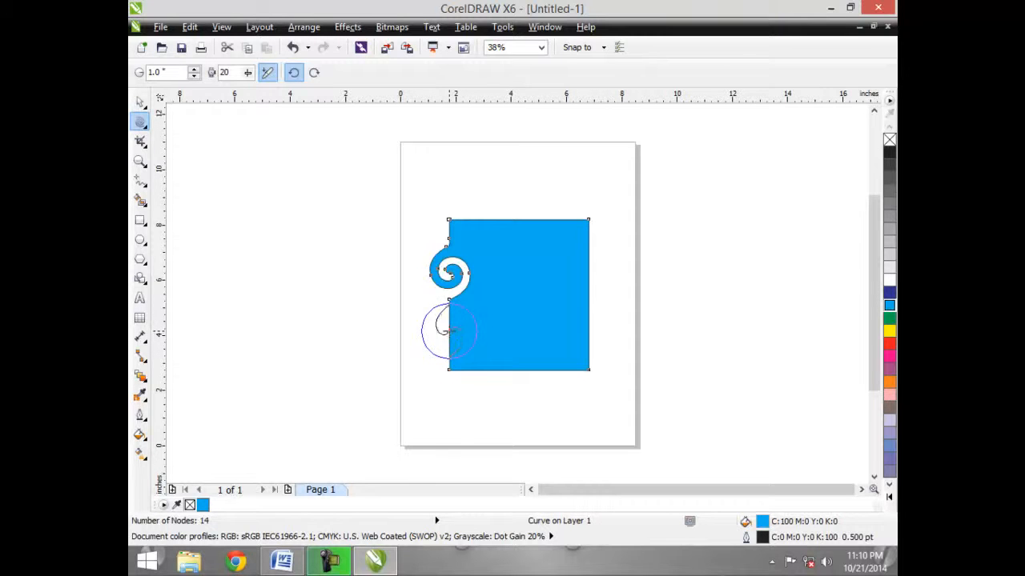
{"action": "left_click_drag", "start_coordinate": [449, 330], "coordinate": [449, 330]}
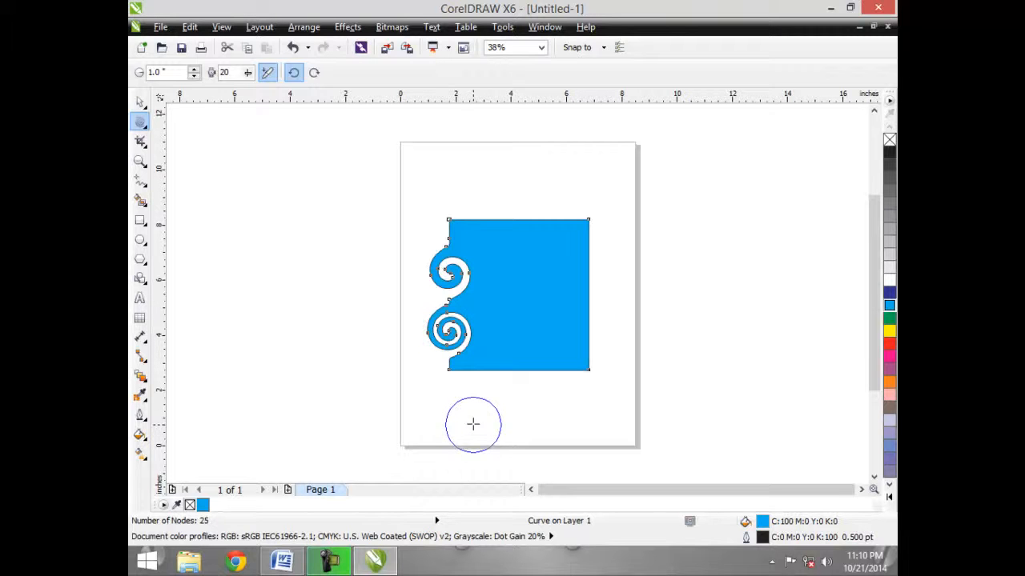
{"action": "left_click_drag", "start_coordinate": [473, 371], "coordinate": [473, 371]}
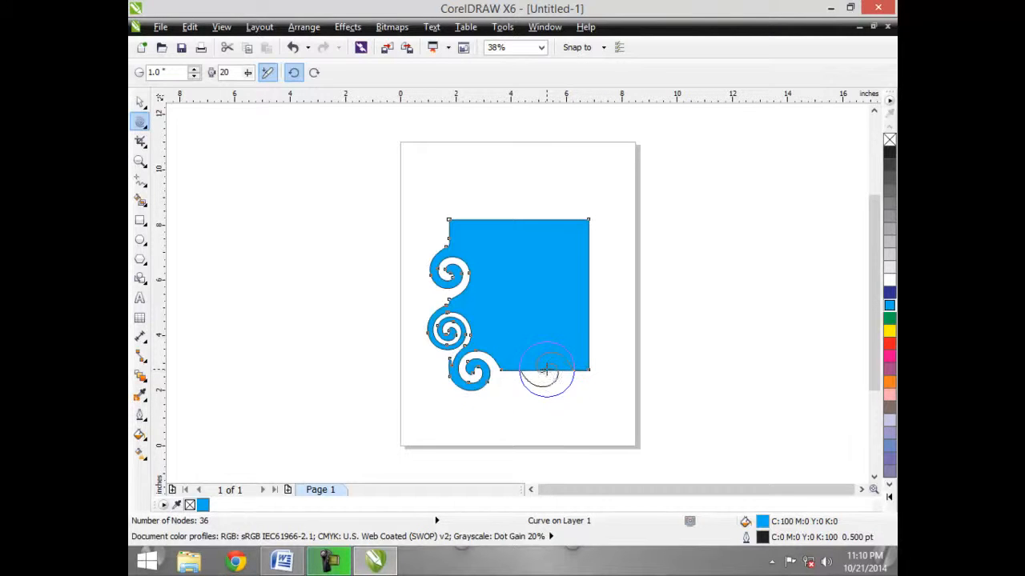
{"action": "left_click_drag", "start_coordinate": [544, 370], "coordinate": [545, 370]}
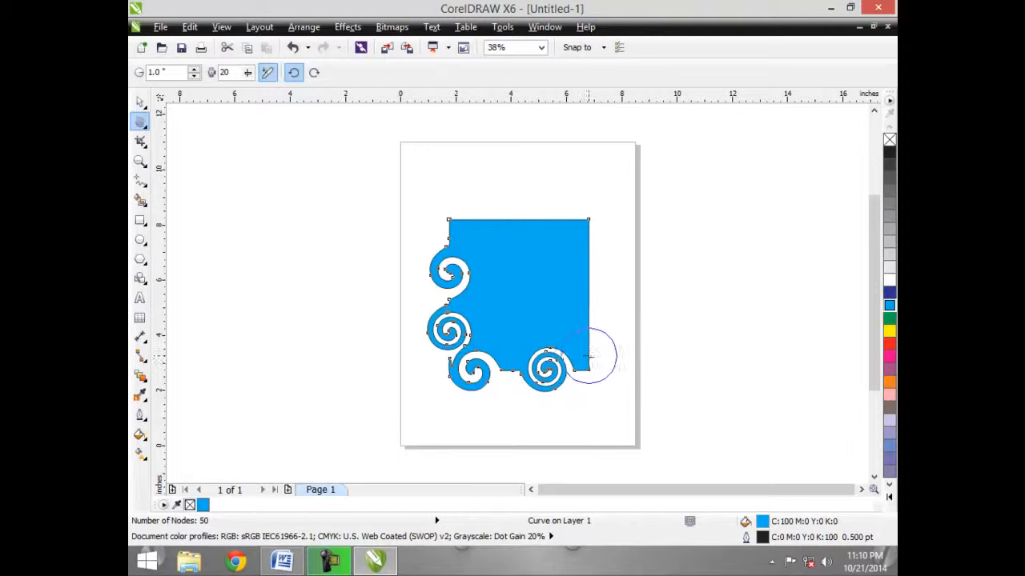
{"action": "left_click_drag", "start_coordinate": [585, 363], "coordinate": [588, 363]}
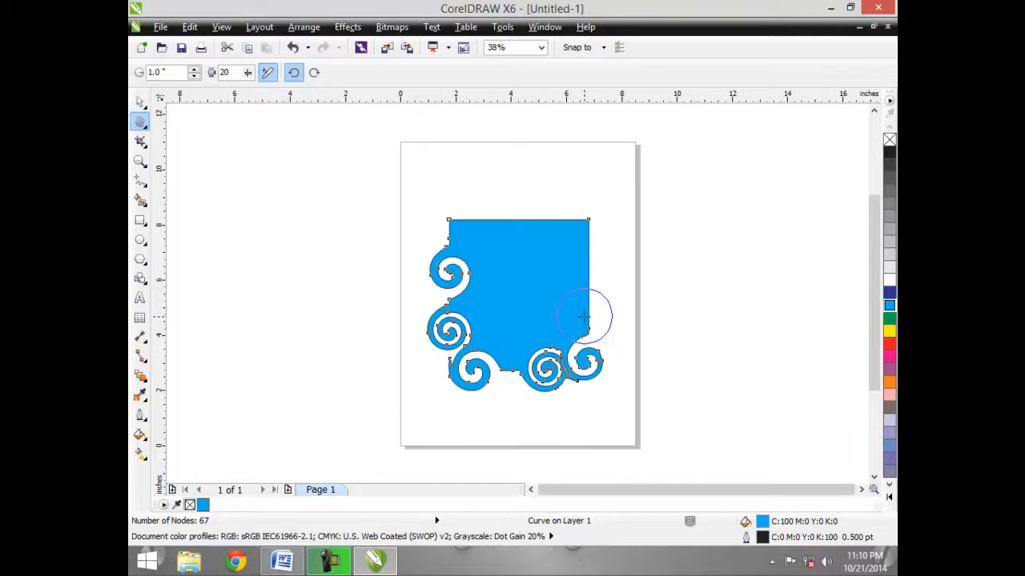
Twirl two counterclockwise spirals up the rectangle's right edge and three along its top edge.
{"action": "left_click_drag", "start_coordinate": [585, 317], "coordinate": [586, 315]}
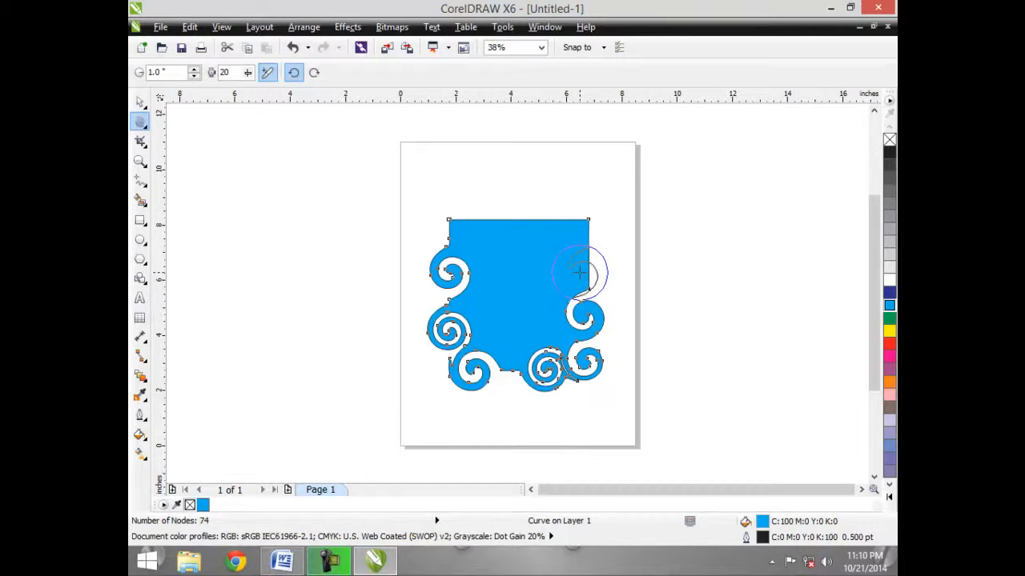
{"action": "left_click_drag", "start_coordinate": [580, 273], "coordinate": [579, 272]}
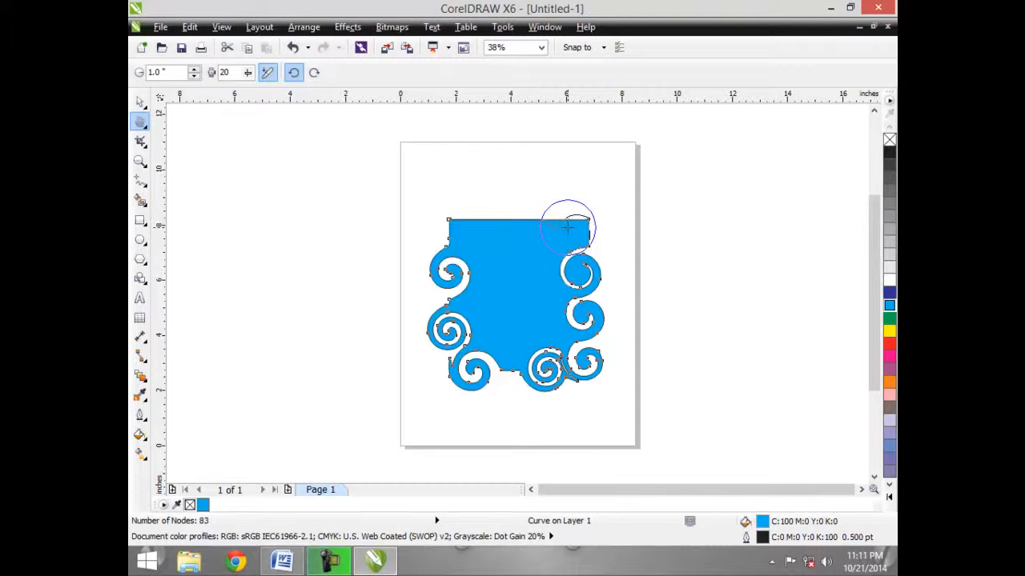
{"action": "left_click_drag", "start_coordinate": [568, 228], "coordinate": [568, 228]}
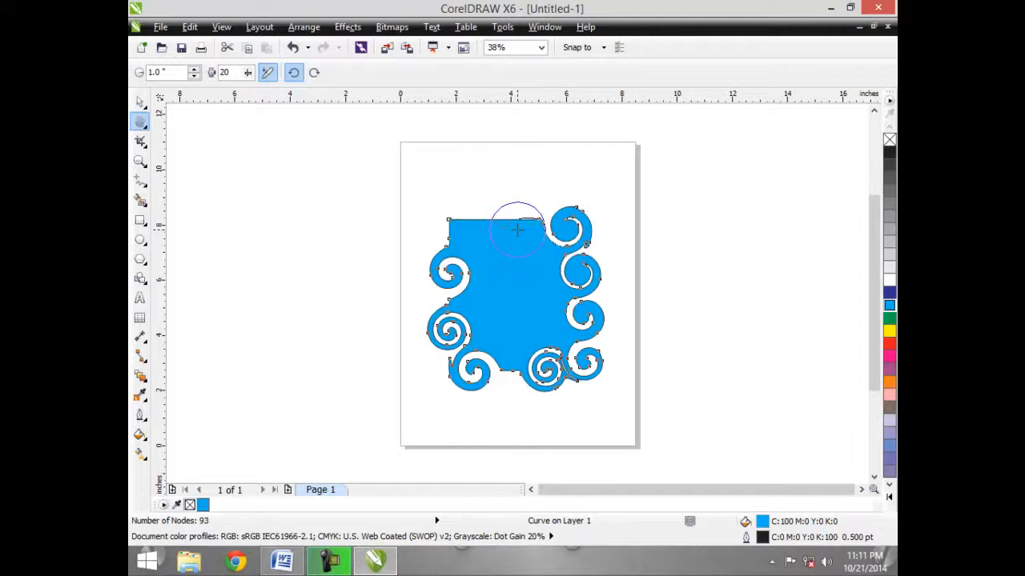
{"action": "left_click_drag", "start_coordinate": [517, 230], "coordinate": [517, 231]}
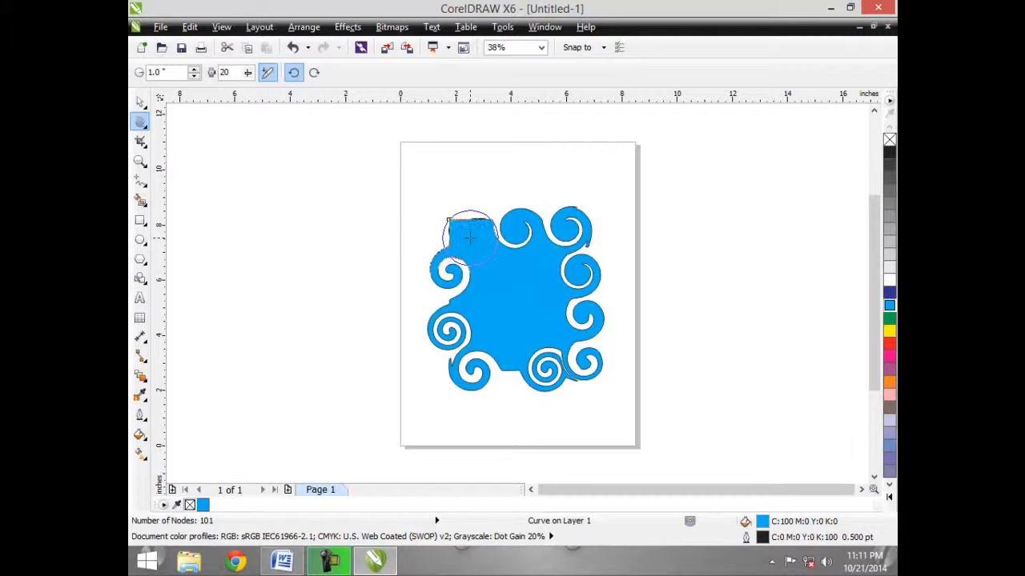
{"action": "left_click_drag", "start_coordinate": [470, 237], "coordinate": [470, 237]}
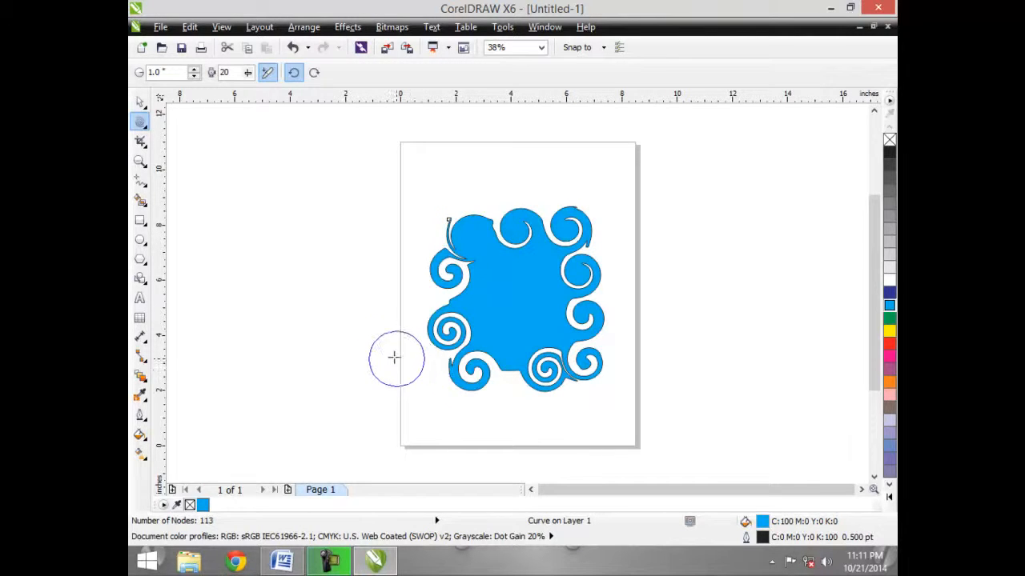
Undo all the twirls to restore the plain blue rectangle.
{"action": "key", "text": "ctrl+z"}
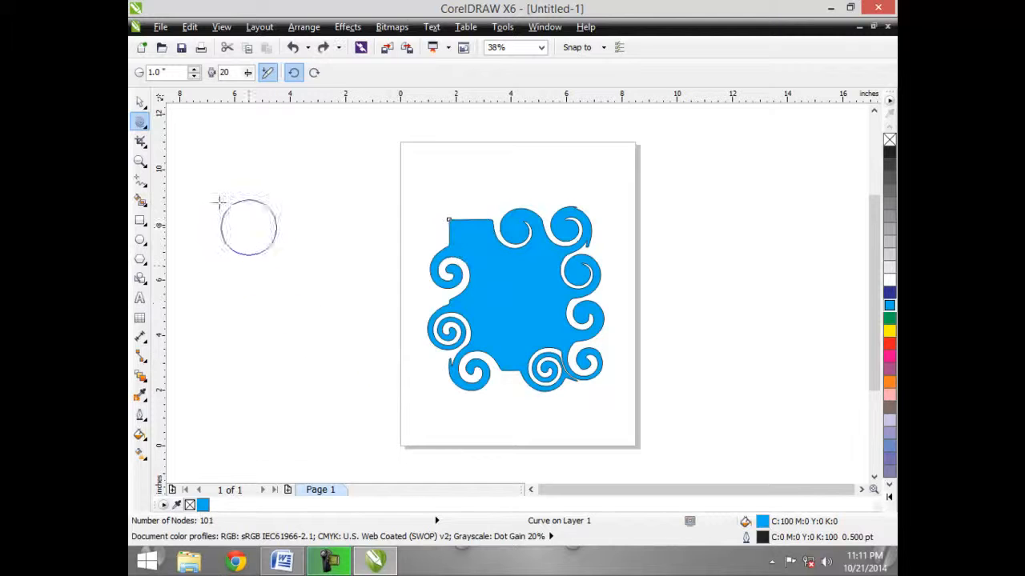
{"action": "key", "text": "ctrl+z"}
{"action": "key", "text": "ctrl+z"}
{"action": "key", "text": "ctrl+z"}
{"action": "key", "text": "ctrl+z"}
{"action": "key", "text": "ctrl+z"}
{"action": "key", "text": "ctrl+z"}
{"action": "key", "text": "ctrl+z"}
{"action": "key", "text": "ctrl+z"}
{"action": "key", "text": "ctrl+z"}
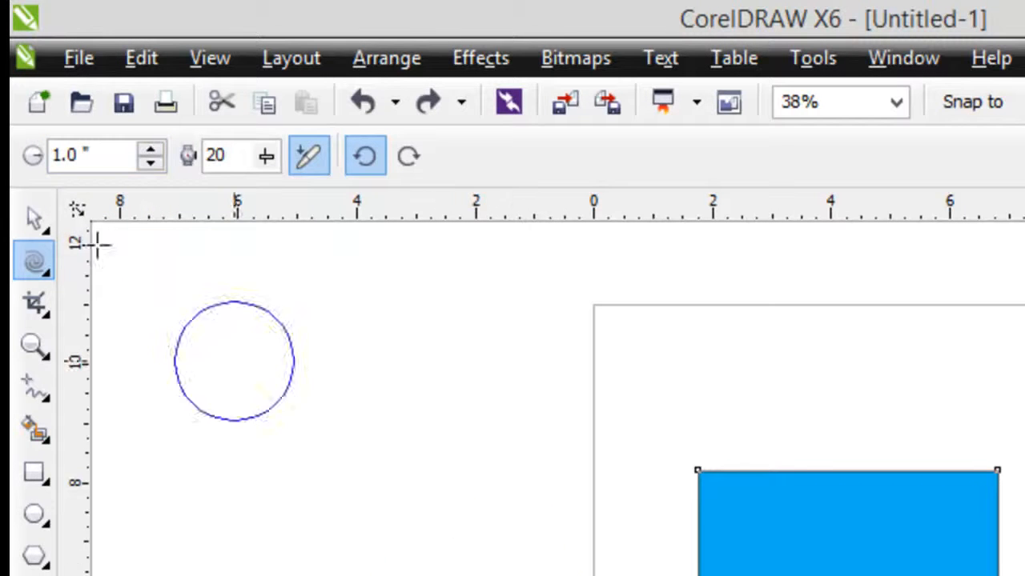
Try two large counterclockwise spirals on the rectangle's left edge with a 2-inch nib radius, and undo them.
{"action": "double_click", "coordinate": [71, 157]}
{"action": "type", "text": "2"}
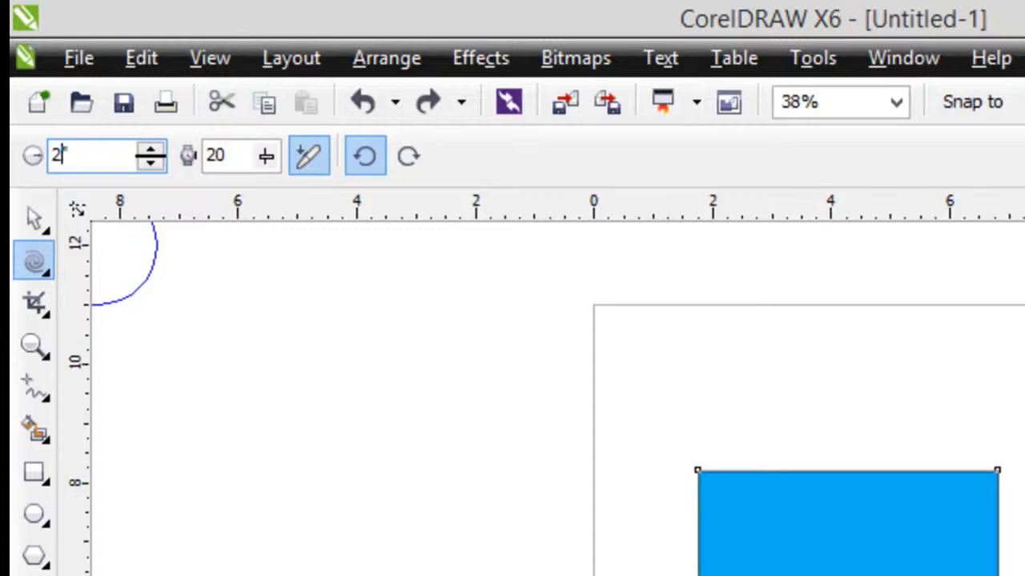
{"action": "key", "text": "Return"}
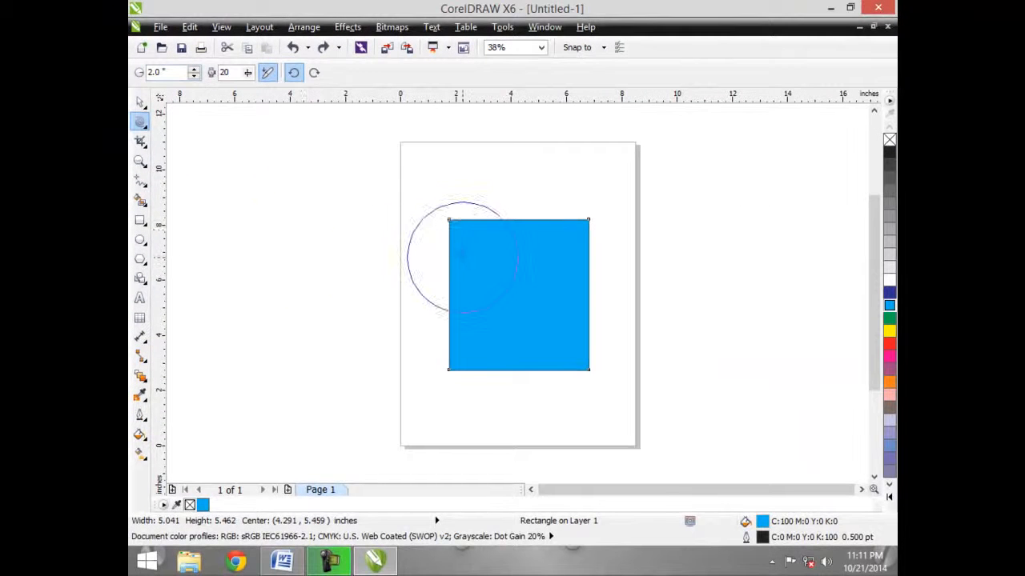
{"action": "left_click_drag", "start_coordinate": [451, 253], "coordinate": [451, 253]}
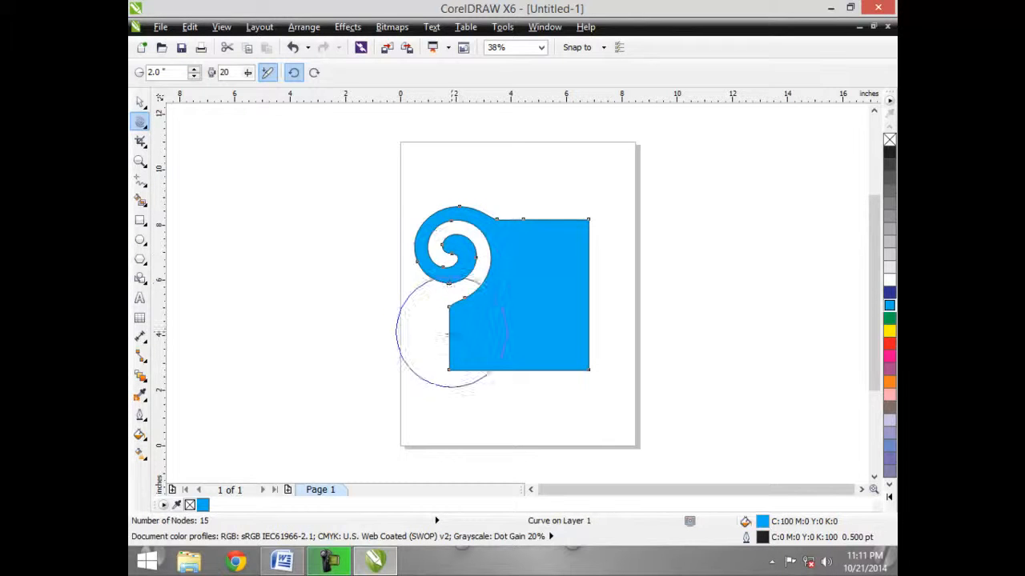
{"action": "left_click_drag", "start_coordinate": [457, 340], "coordinate": [457, 340]}
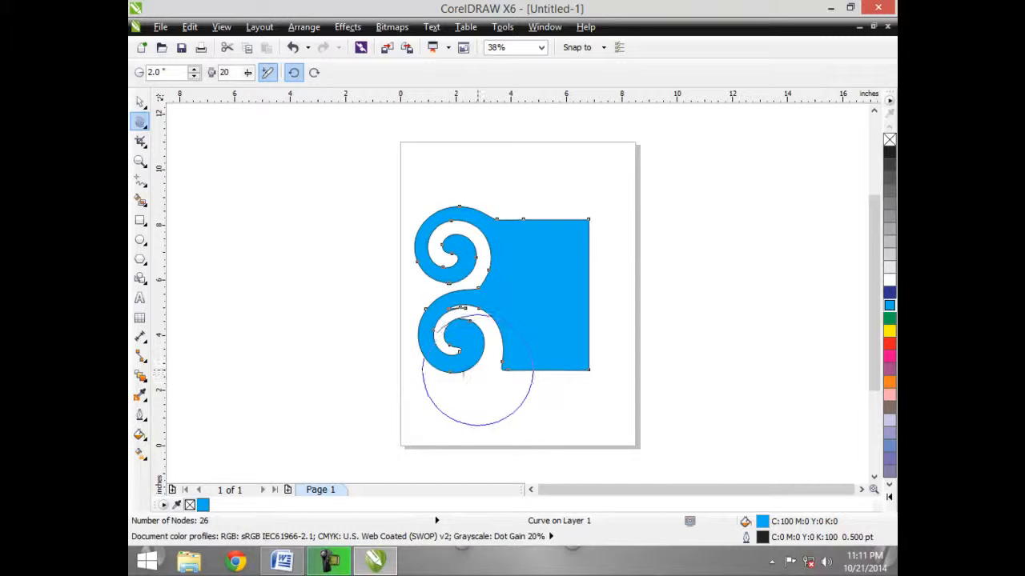
{"action": "key", "text": "ctrl+z"}
{"action": "key", "text": "ctrl+z"}
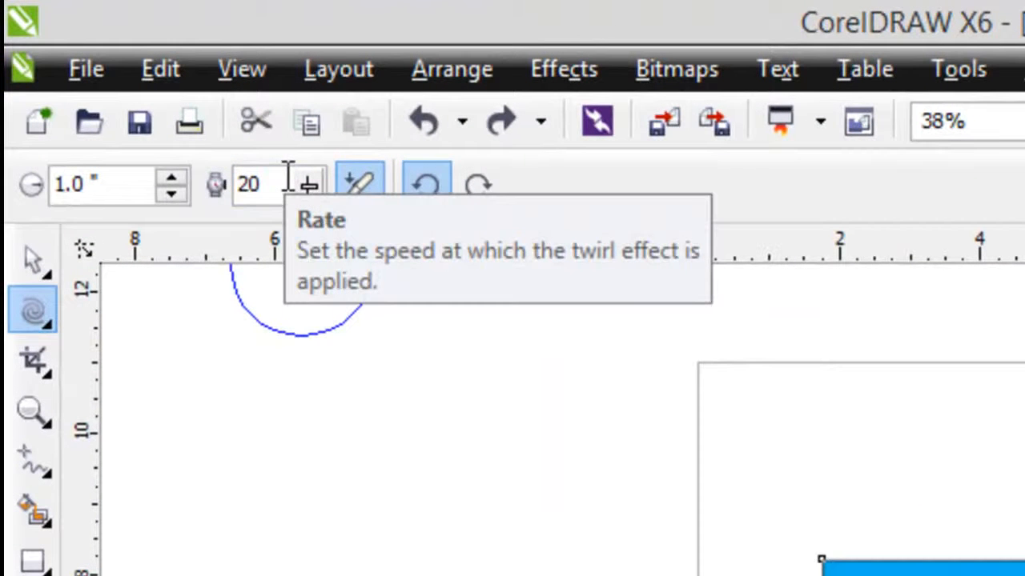
Set the twirl rate to 100 and twirl spirals along the rectangle's left, bottom and right edges.
{"action": "left_click", "coordinate": [265, 185]}
{"action": "mouse_move", "coordinate": [294, 192]}
{"action": "left_mouse_down"}
{"action": "mouse_move", "coordinate": [312, 194]}
{"action": "mouse_move", "coordinate": [313, 254]}
{"action": "mouse_move", "coordinate": [524, 279]}
{"action": "mouse_move", "coordinate": [536, 268]}
{"action": "left_mouse_up"}
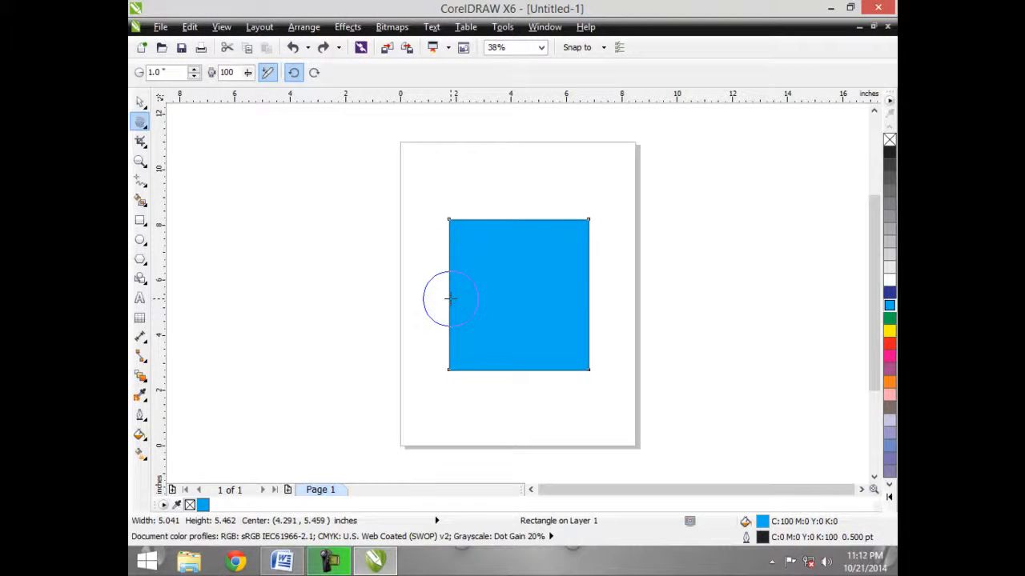
{"action": "left_click_drag", "start_coordinate": [451, 298], "coordinate": [450, 298]}
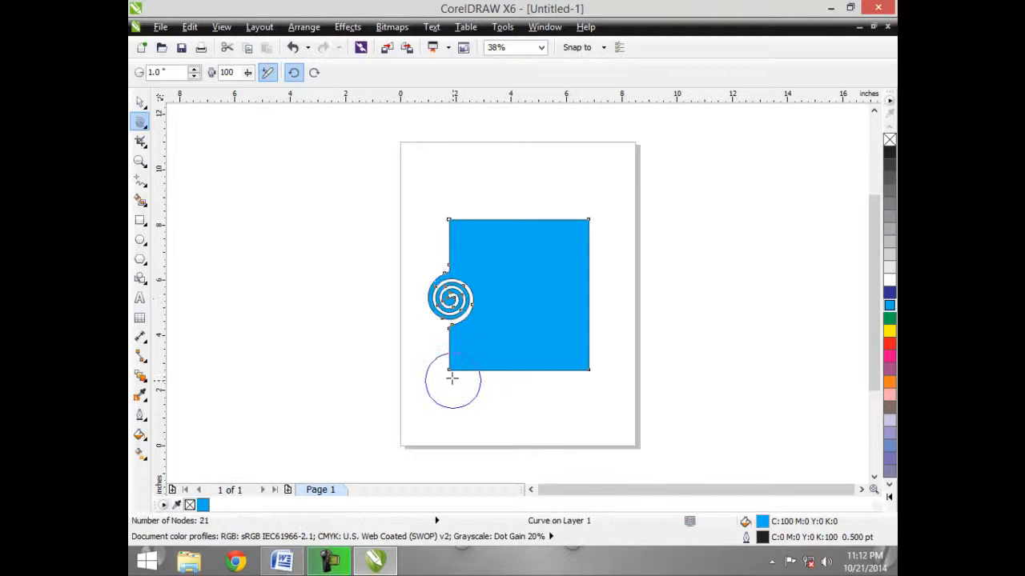
{"action": "mouse_move", "coordinate": [450, 362]}
{"action": "left_mouse_down"}
{"action": "mouse_move", "coordinate": [556, 371]}
{"action": "mouse_move", "coordinate": [578, 344]}
{"action": "left_mouse_up"}
{"action": "left_click_drag", "start_coordinate": [569, 294], "coordinate": [569, 296]}
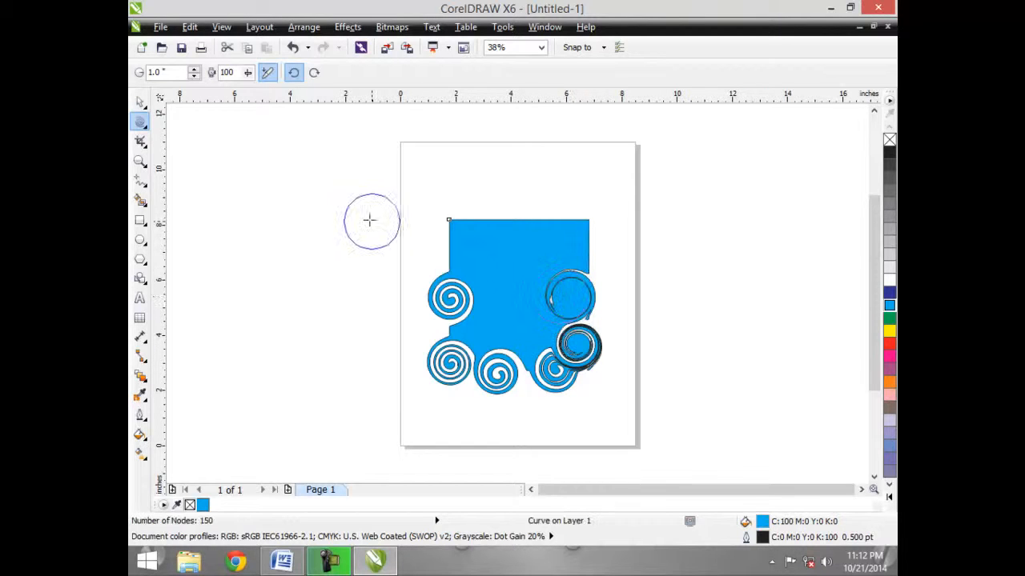
Twirl the top edge and its corners at rates of 50 and 20, and add another spiral on the upper left edge.
{"action": "left_click", "coordinate": [240, 73]}
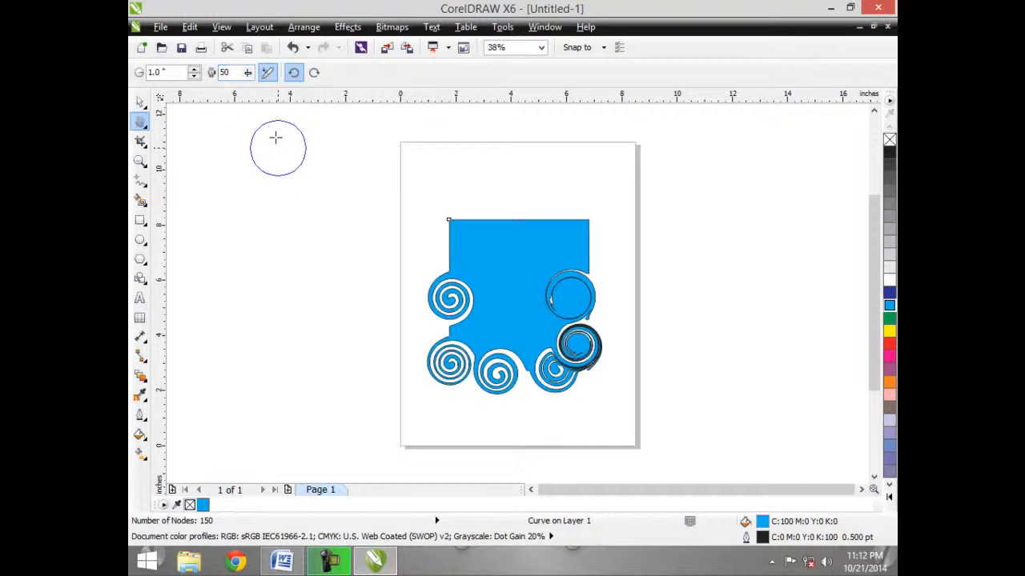
{"action": "left_click_drag", "start_coordinate": [448, 232], "coordinate": [505, 221]}
{"action": "left_click", "coordinate": [233, 72]}
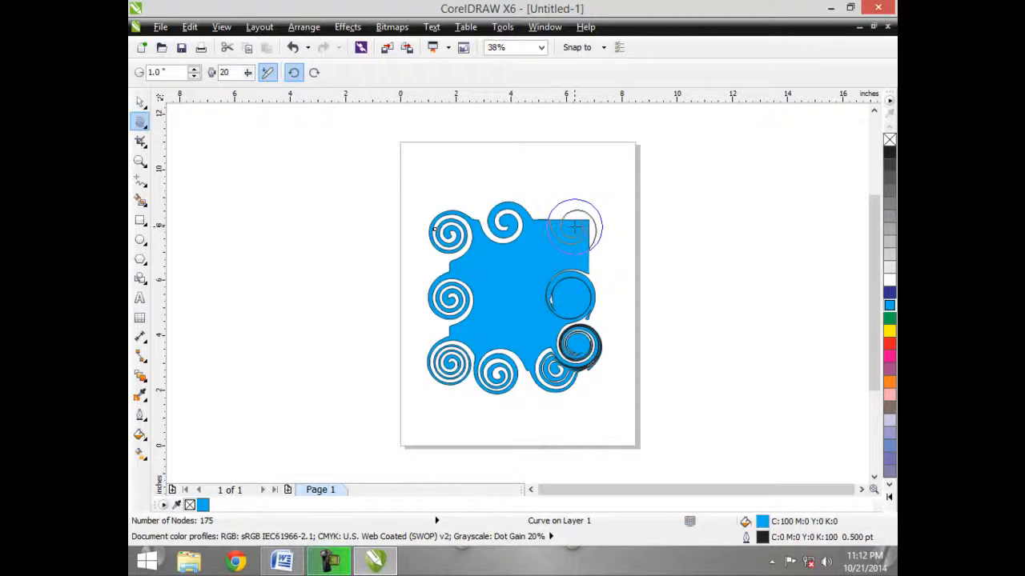
{"action": "left_click_drag", "start_coordinate": [575, 227], "coordinate": [575, 227]}
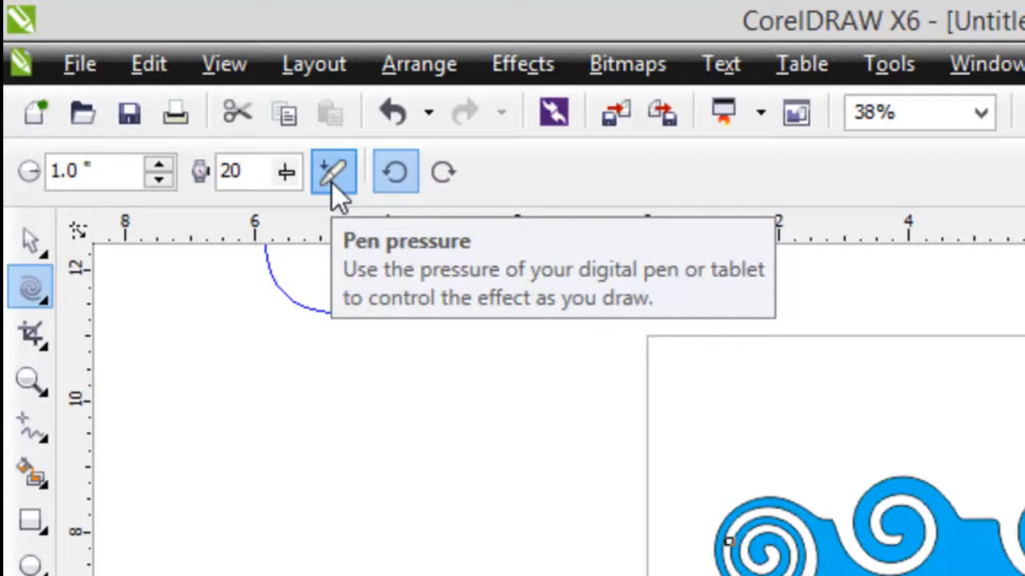
{"action": "left_click", "coordinate": [333, 171]}
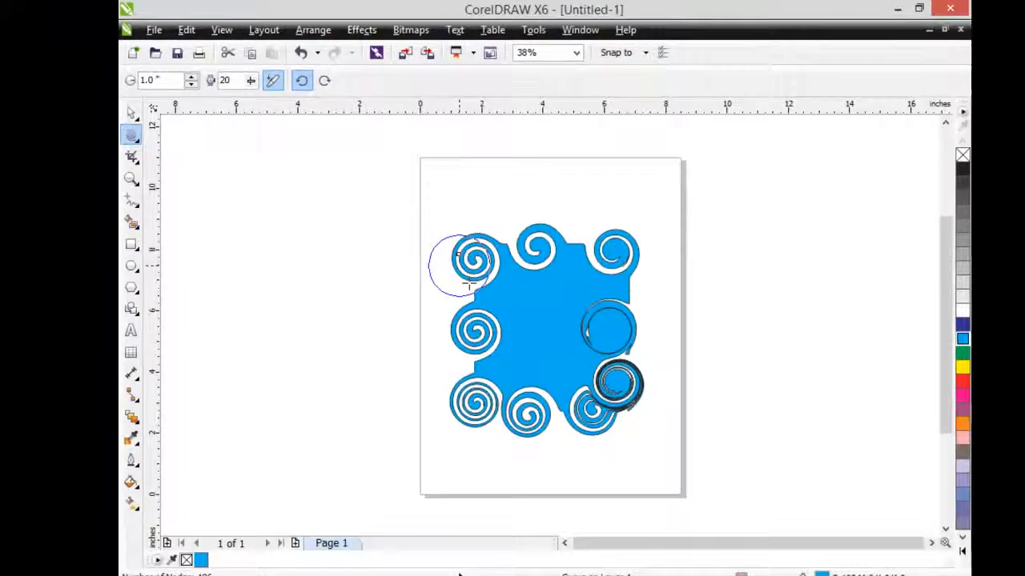
{"action": "left_click_drag", "start_coordinate": [455, 262], "coordinate": [453, 265]}
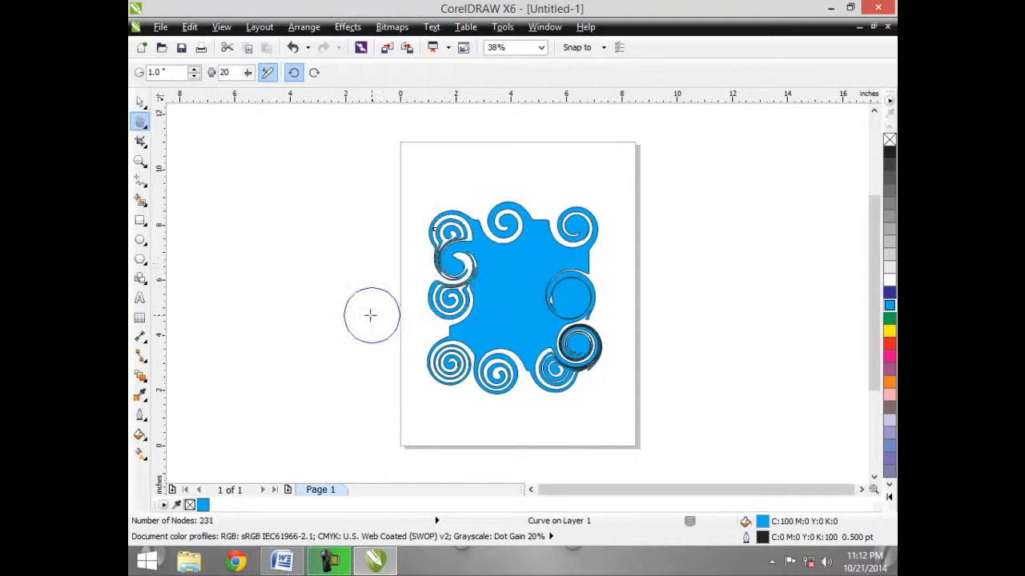
Undo every spiral made with the different twirl rates to restore the rectangle.
{"action": "key", "text": "ctrl+z"}
{"action": "key", "text": "ctrl+z"}
{"action": "key", "text": "ctrl+z"}
{"action": "key", "text": "ctrl+z"}
{"action": "key", "text": "ctrl+z"}
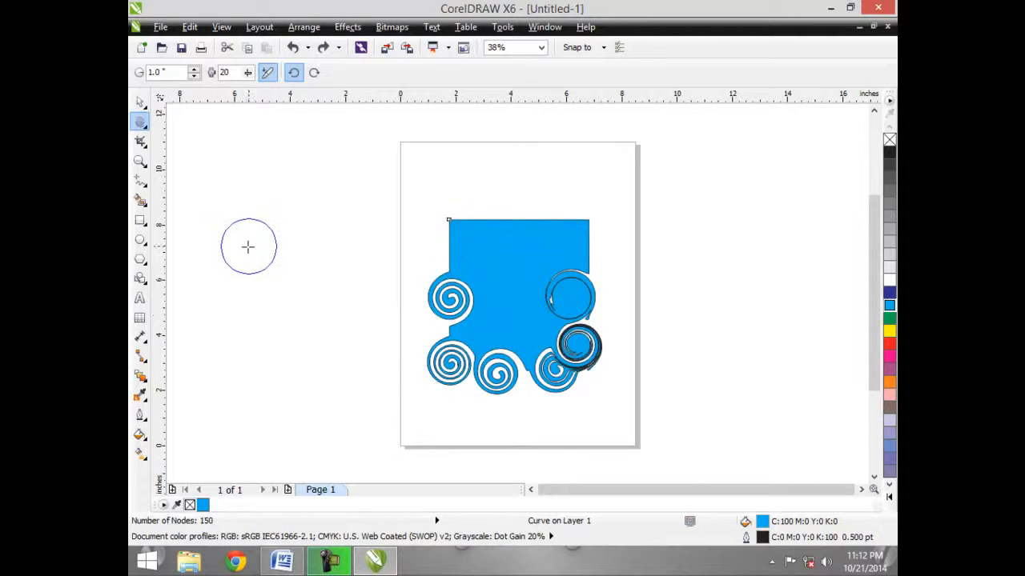
{"action": "key", "text": "ctrl+z"}
{"action": "key", "text": "ctrl+z"}
{"action": "key", "text": "ctrl+z"}
{"action": "key", "text": "ctrl+z"}
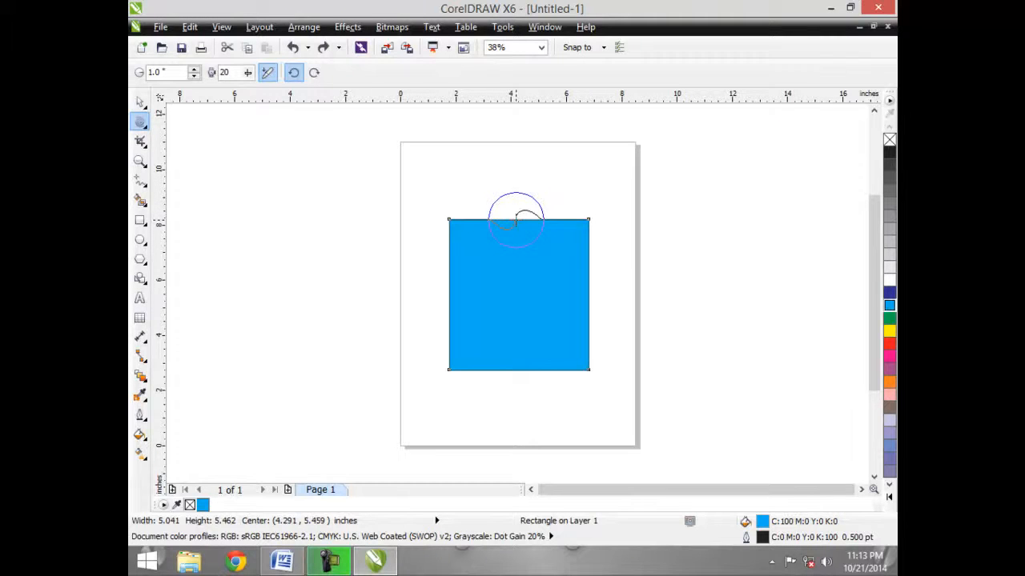
Twirl one counterclockwise spiral at the middle of the top edge and one on the left edge, at rate 20.
{"action": "left_click_drag", "start_coordinate": [517, 222], "coordinate": [516, 222]}
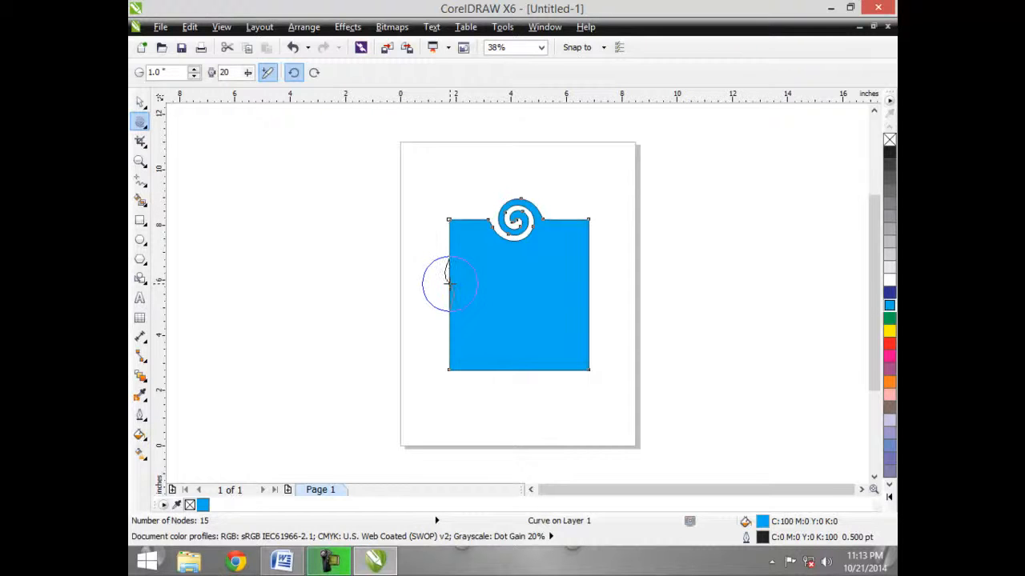
{"action": "left_click_drag", "start_coordinate": [449, 284], "coordinate": [450, 284]}
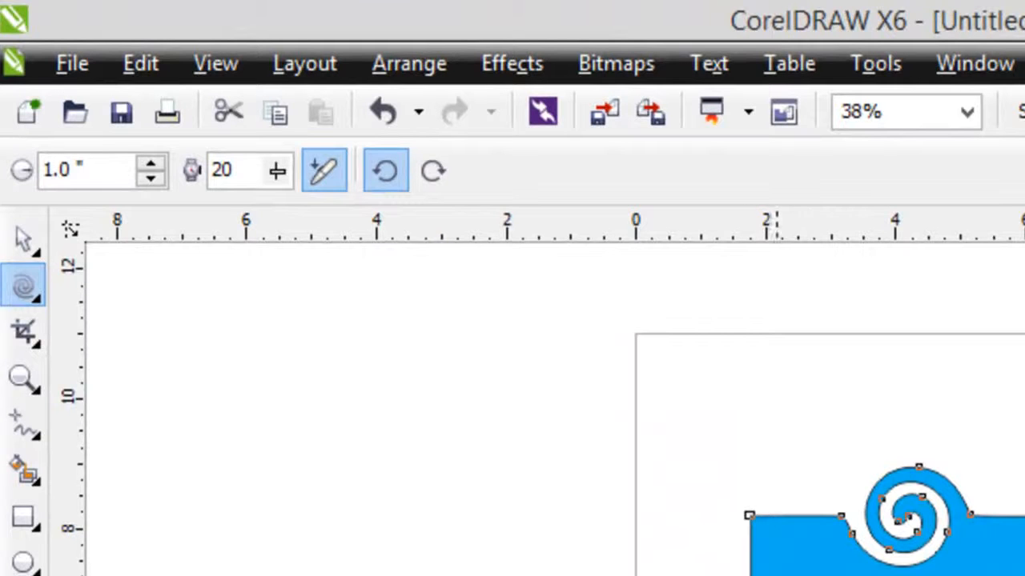
Switch the twirl direction to clockwise and twirl one spiral on the right edge and one on the bottom edge.
{"action": "left_click", "coordinate": [430, 168]}
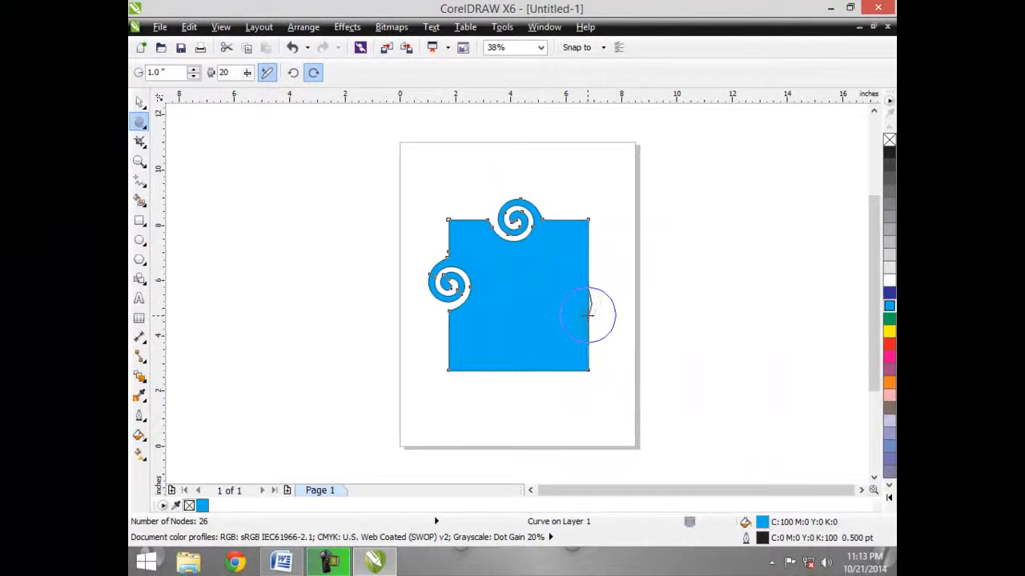
{"action": "left_click_drag", "start_coordinate": [588, 315], "coordinate": [589, 314]}
{"action": "left_click_drag", "start_coordinate": [554, 360], "coordinate": [554, 361]}
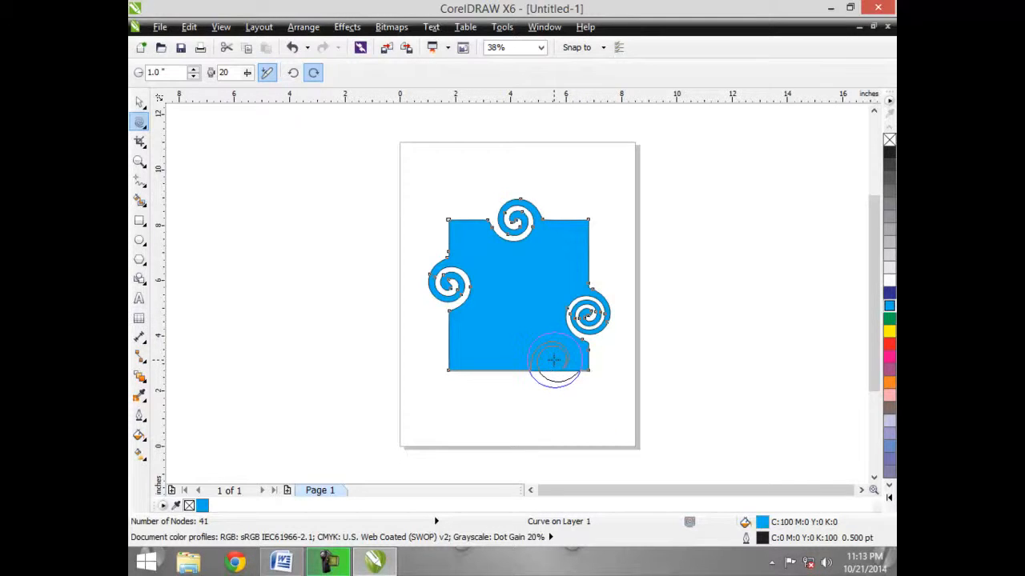
Finish the clockwise spiral on the rectangle's bottom edge and delete the whole twirled rectangle.
{"action": "left_click_drag", "start_coordinate": [554, 360], "coordinate": [554, 360]}
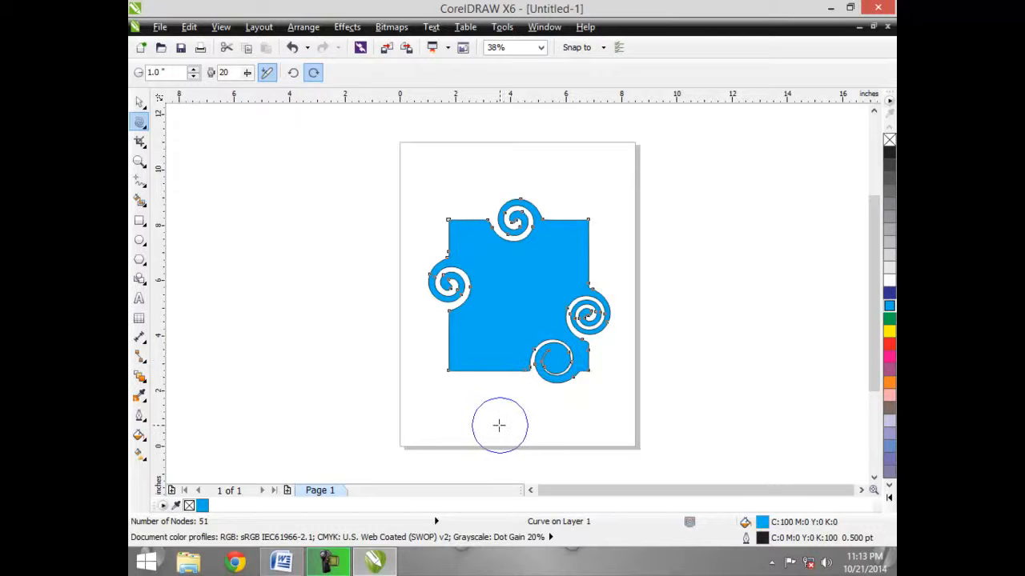
{"action": "left_click", "coordinate": [139, 101]}
{"action": "key", "text": "Delete"}
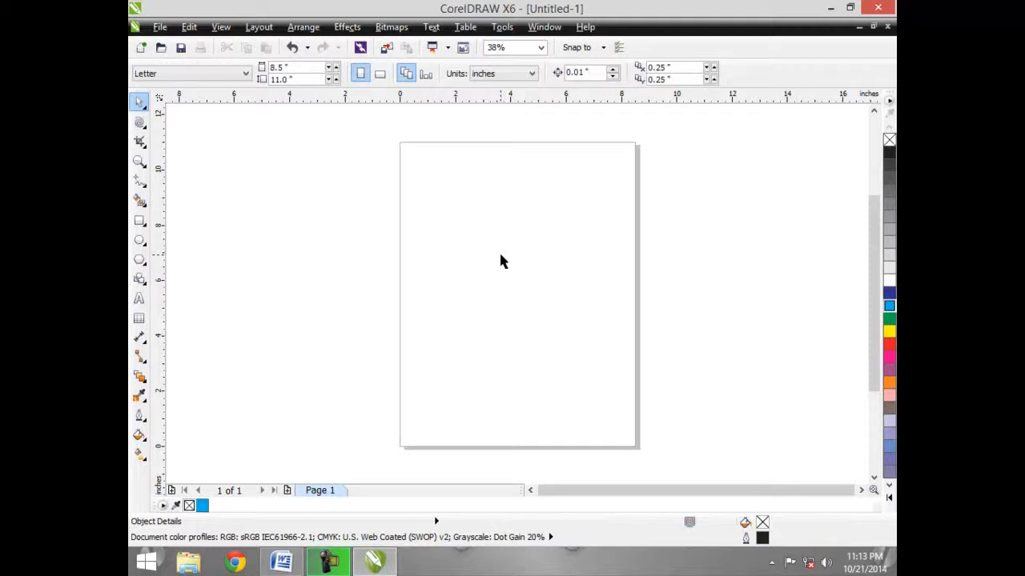
Draw a horizontal line about 12.6 inches long across the middle of the page with the Pen tool.
{"action": "left_click", "coordinate": [141, 183]}
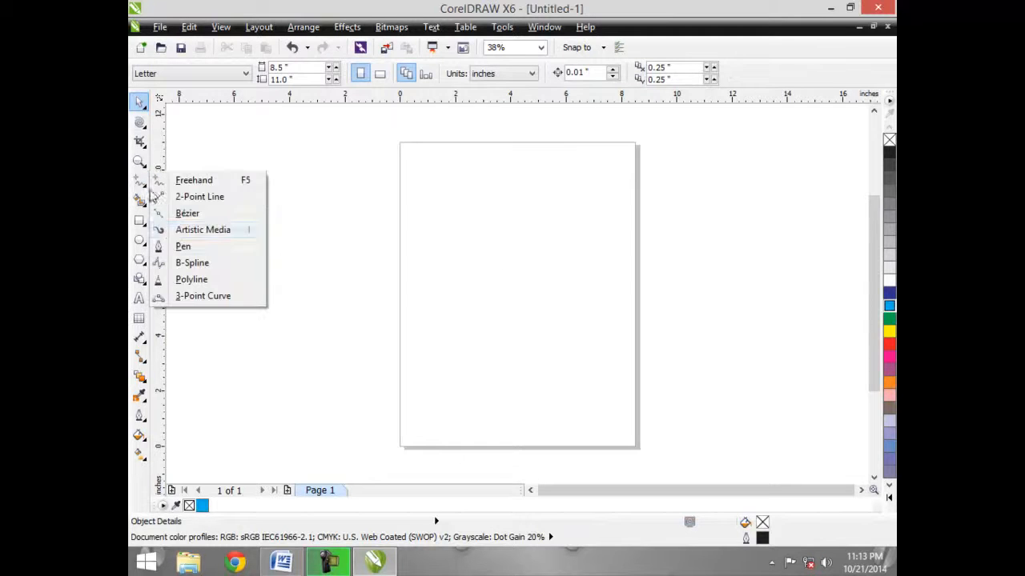
{"action": "left_click", "coordinate": [318, 255]}
{"action": "double_click", "coordinate": [669, 255]}
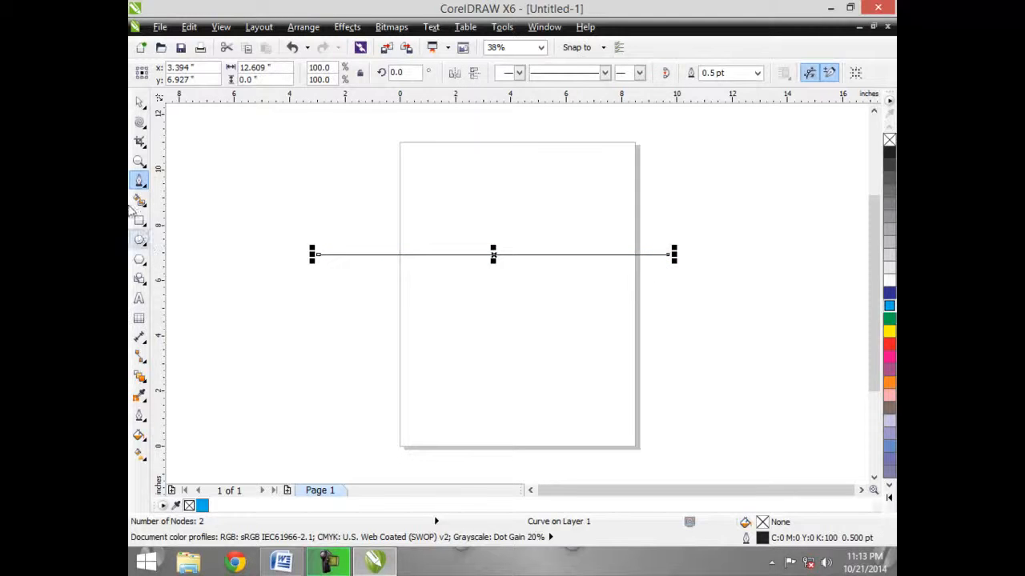
Twirl six clockwise spirals along the line from left to right with a 1.0-inch nib at rate 20, and deselect the curve.
{"action": "left_click", "coordinate": [140, 122]}
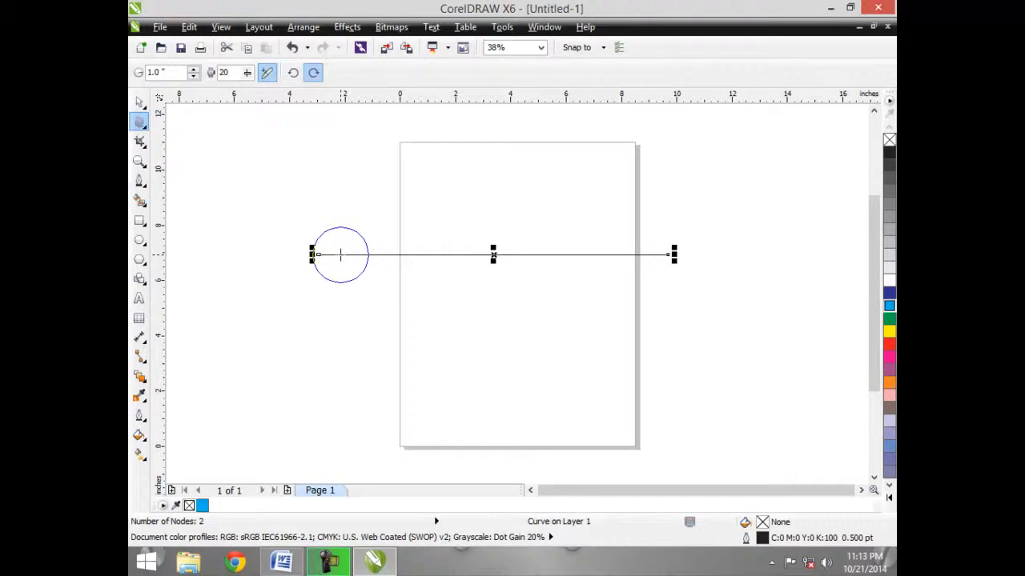
{"action": "left_click_drag", "start_coordinate": [340, 255], "coordinate": [396, 259]}
{"action": "left_click_drag", "start_coordinate": [463, 257], "coordinate": [462, 256]}
{"action": "left_click_drag", "start_coordinate": [533, 261], "coordinate": [594, 259]}
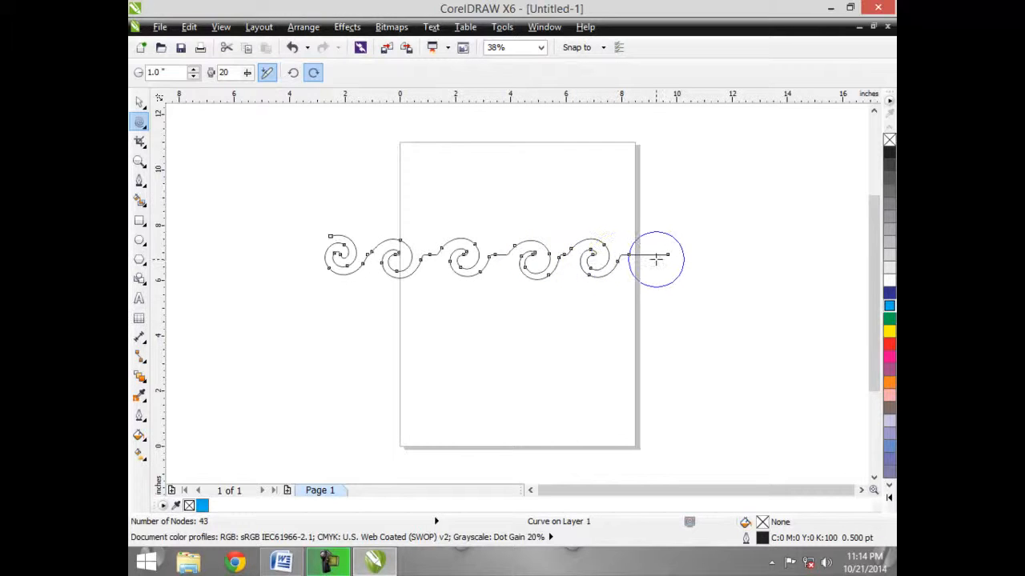
{"action": "left_click_drag", "start_coordinate": [656, 258], "coordinate": [652, 260]}
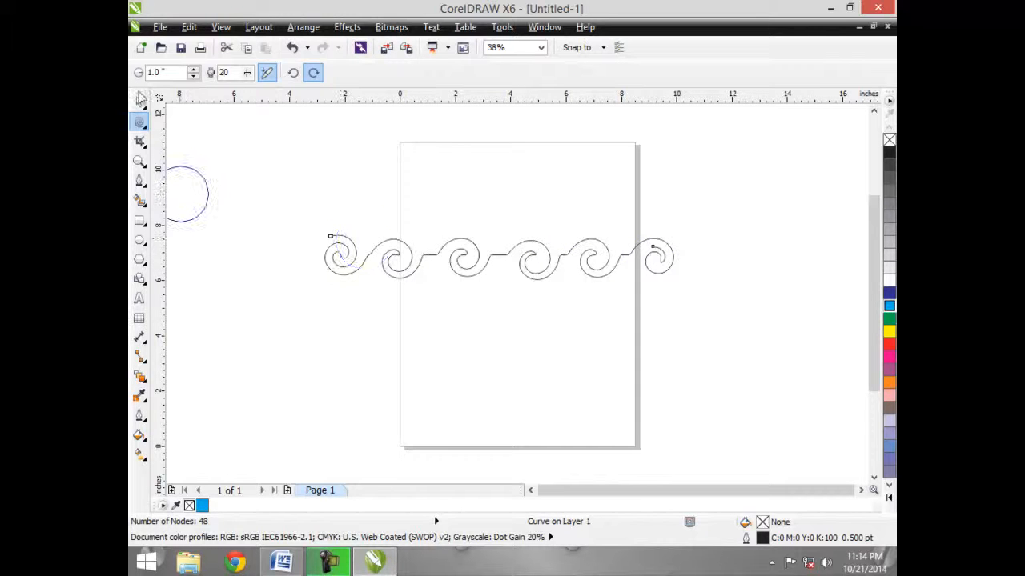
{"action": "left_click", "coordinate": [139, 102]}
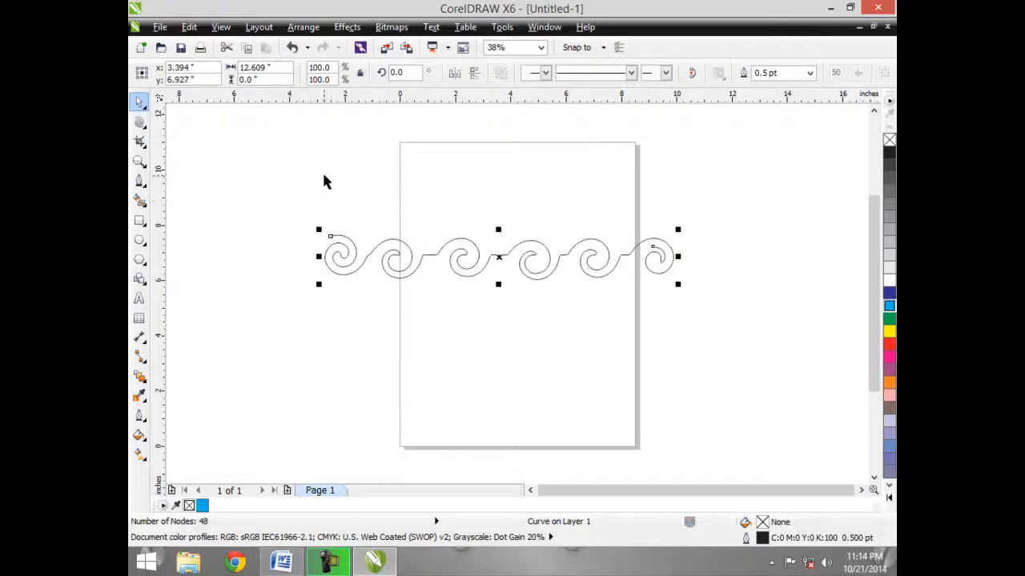
{"action": "left_click", "coordinate": [588, 299]}
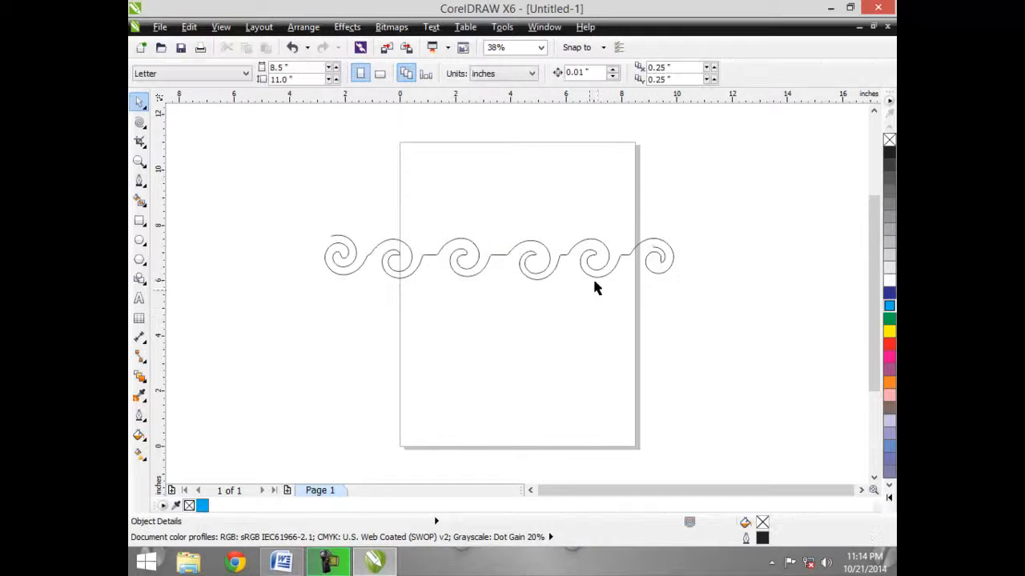
Move the spiral curve up and to the left, and shift it again slightly down and to the left.
{"action": "left_click_drag", "start_coordinate": [553, 275], "coordinate": [492, 242]}
{"action": "left_click", "coordinate": [489, 363]}
{"action": "left_click", "coordinate": [414, 291]}
{"action": "left_click_drag", "start_coordinate": [407, 258], "coordinate": [396, 262]}
{"action": "left_click", "coordinate": [379, 270]}
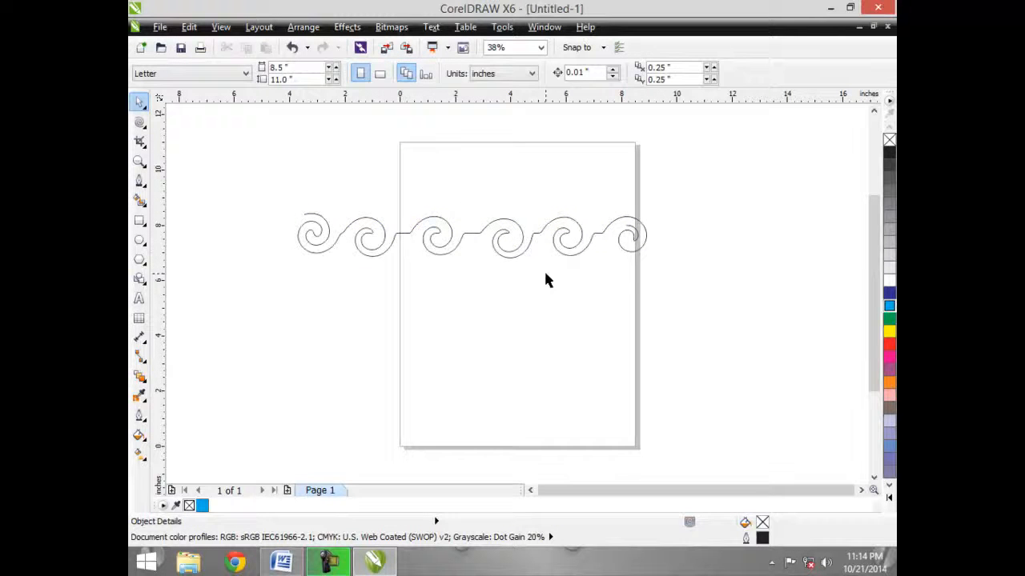
{"action": "left_click", "coordinate": [591, 240]}
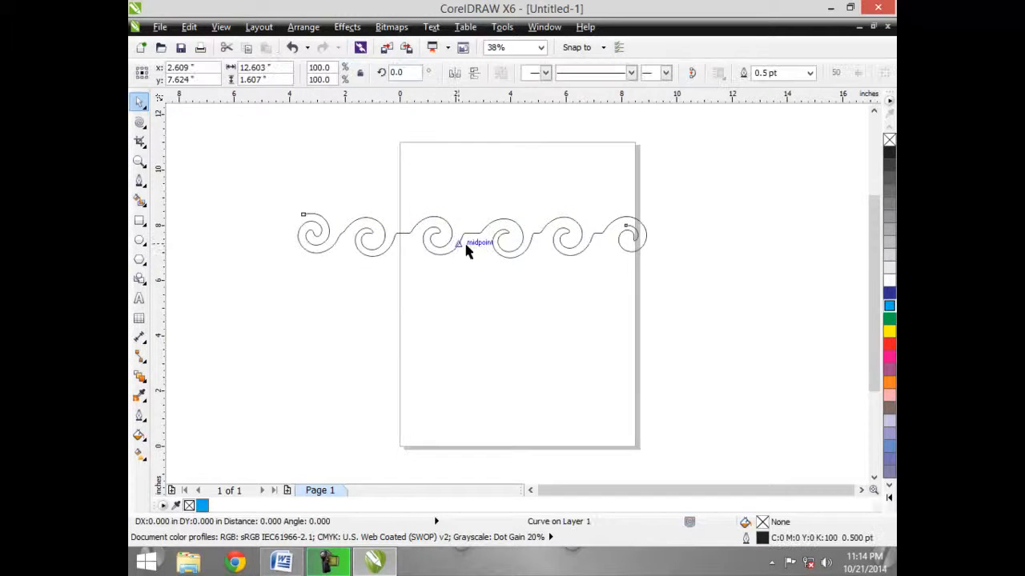
{"action": "left_click_drag", "start_coordinate": [466, 245], "coordinate": [445, 265]}
{"action": "left_click", "coordinate": [478, 344]}
Delete the row of spirals to clear the page.
{"action": "left_click", "coordinate": [435, 267]}
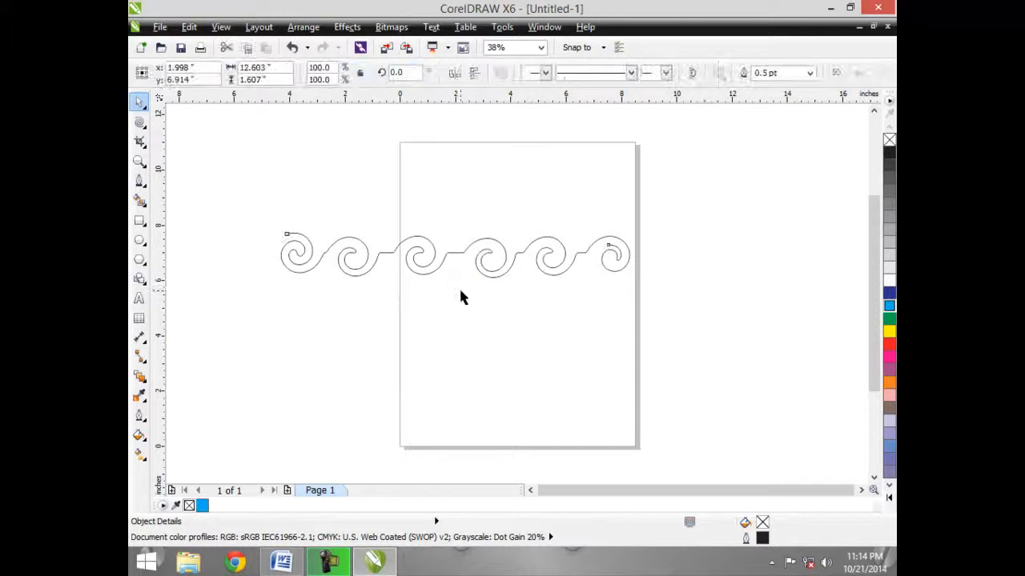
{"action": "left_click", "coordinate": [433, 256]}
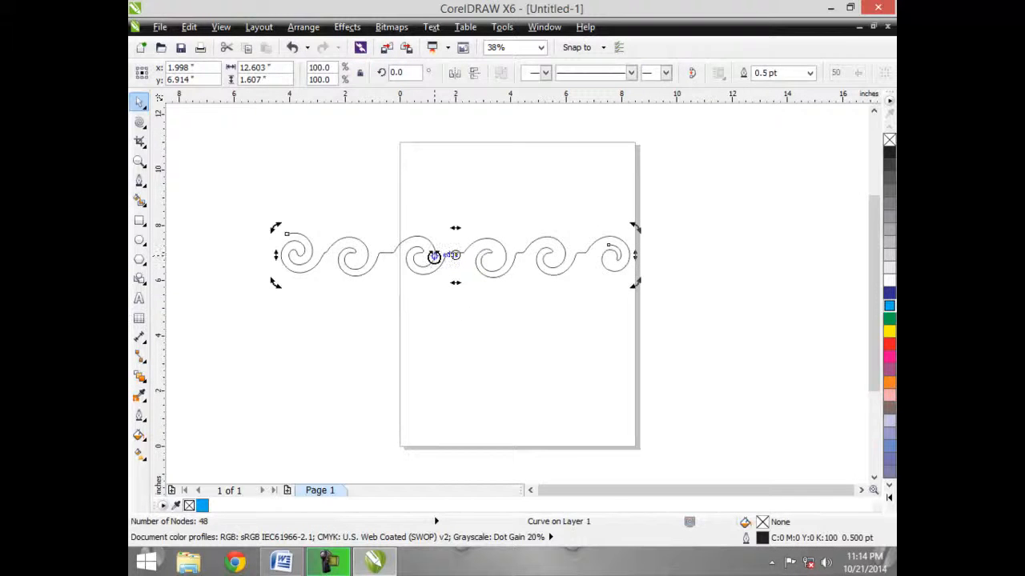
{"action": "key", "text": "Delete"}
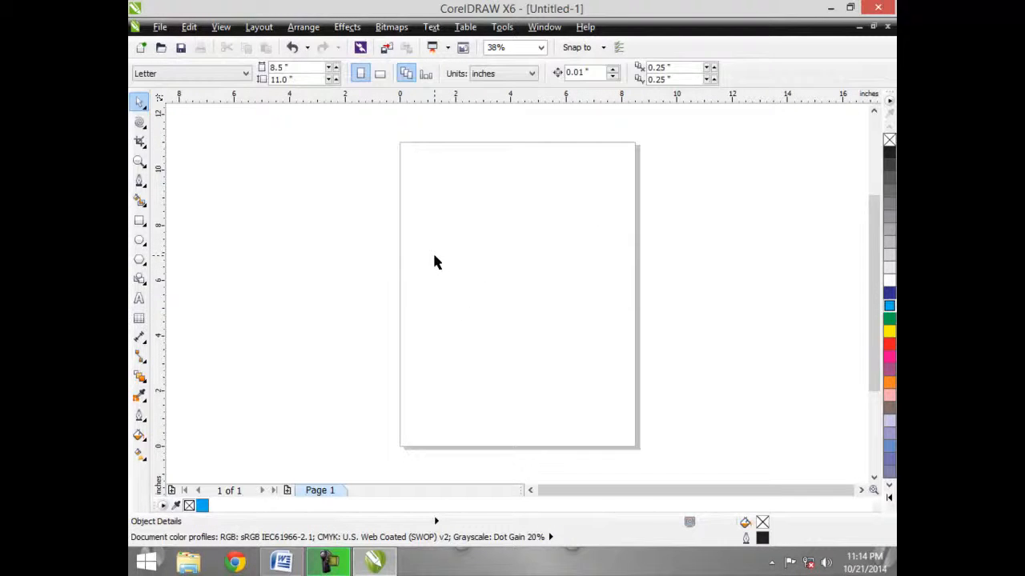
Open the group of shape-editing tools that contains Attract and Repel.
{"action": "left_click", "coordinate": [142, 123]}
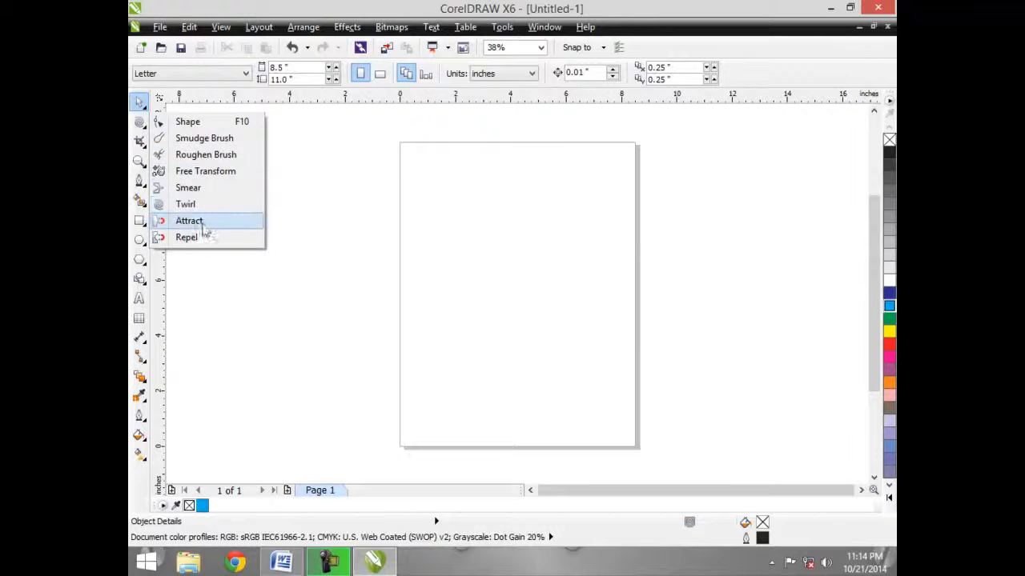